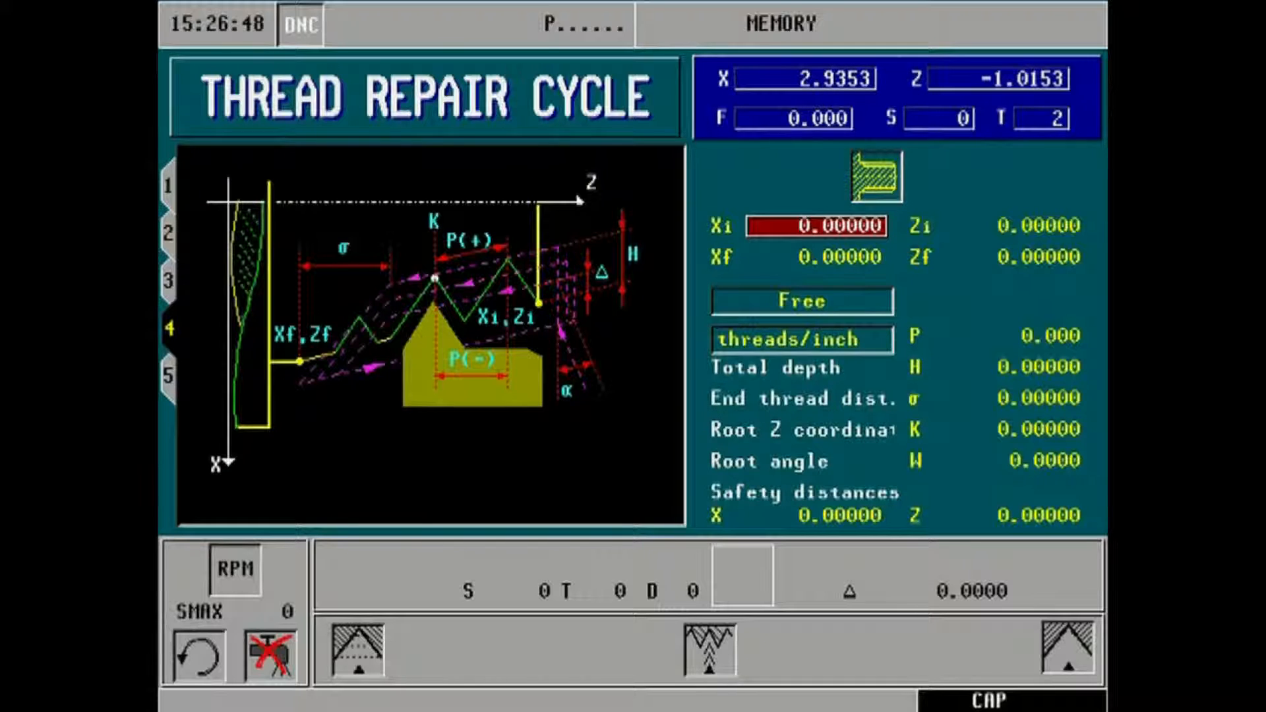
type("2")
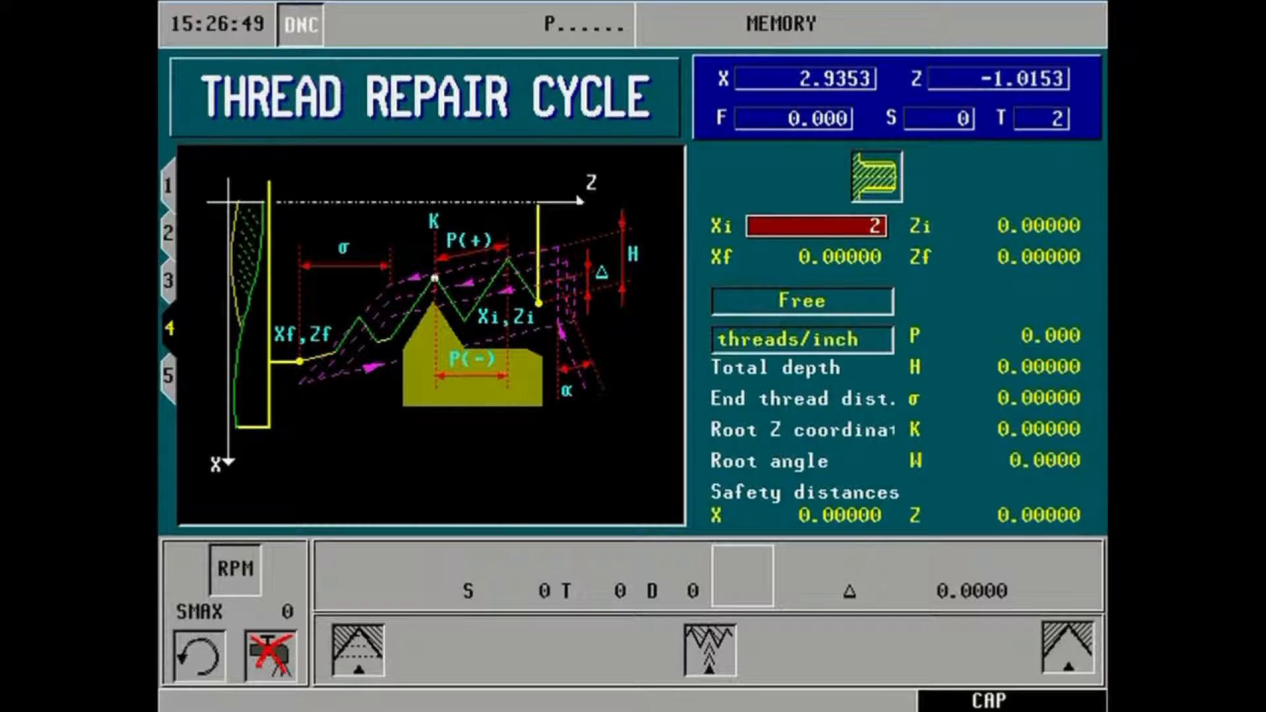
Set Xi 2, keep Zi 0, Xf 2 and thread end Zf -2
key("Return")
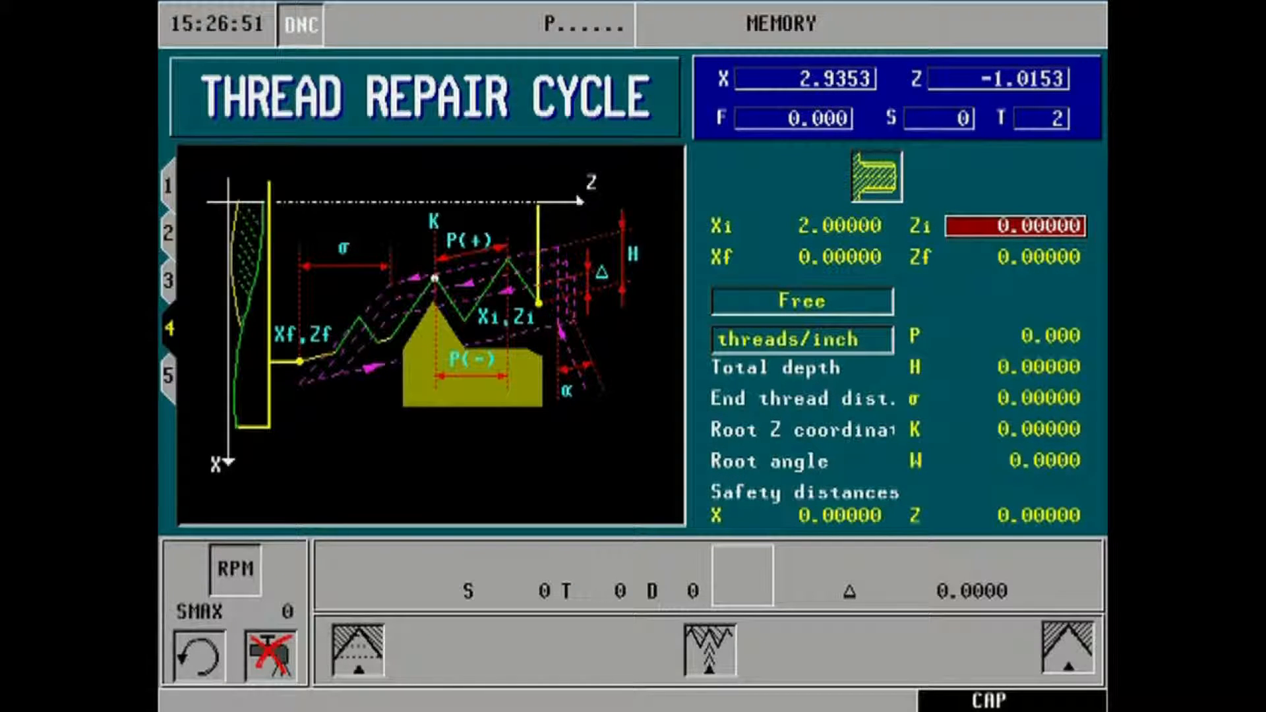
key("Return")
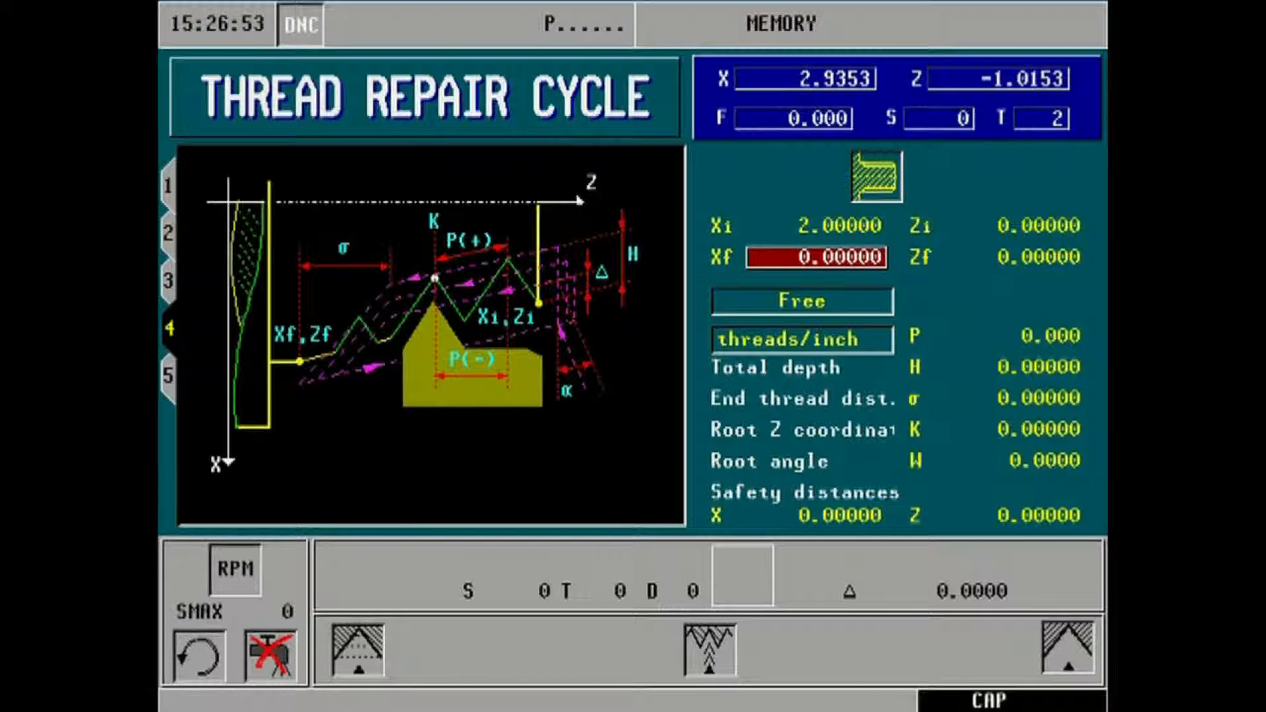
type("2")
key("Return")
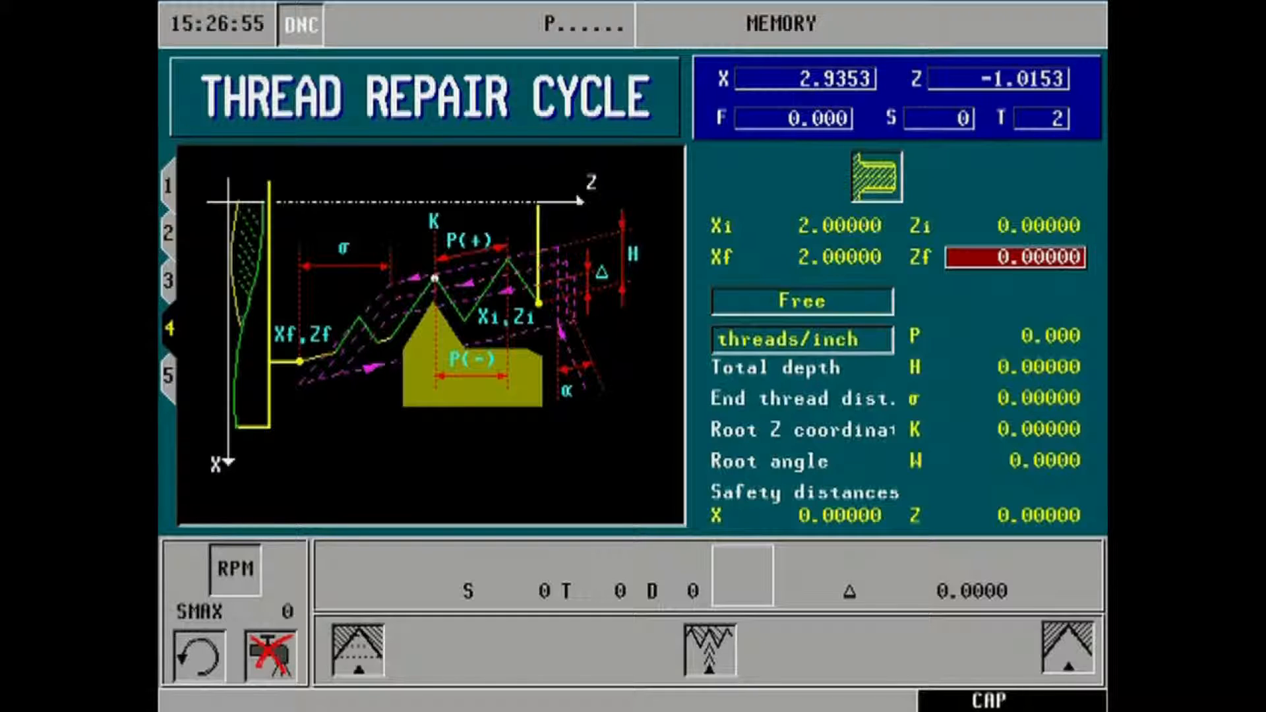
type("-2")
key("Return")
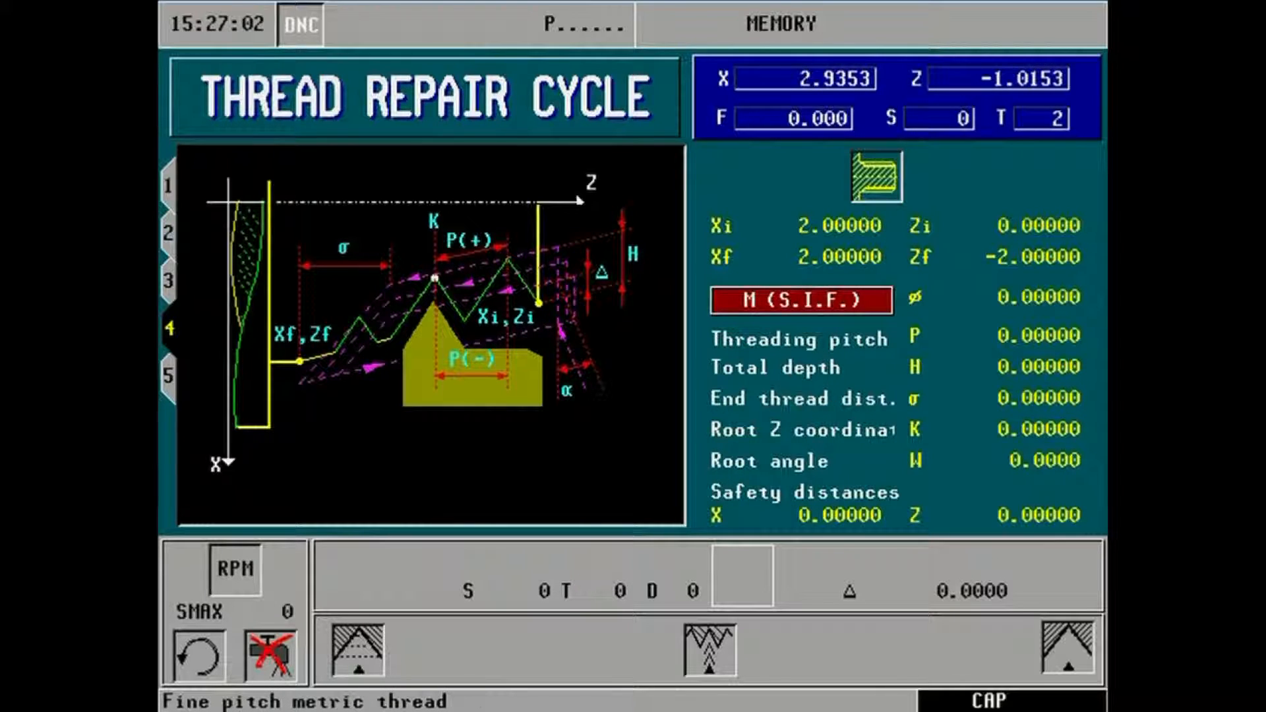
Cycle the thread type through Whitworth and Unified options back to free pitch
key("F1")
key("F1")
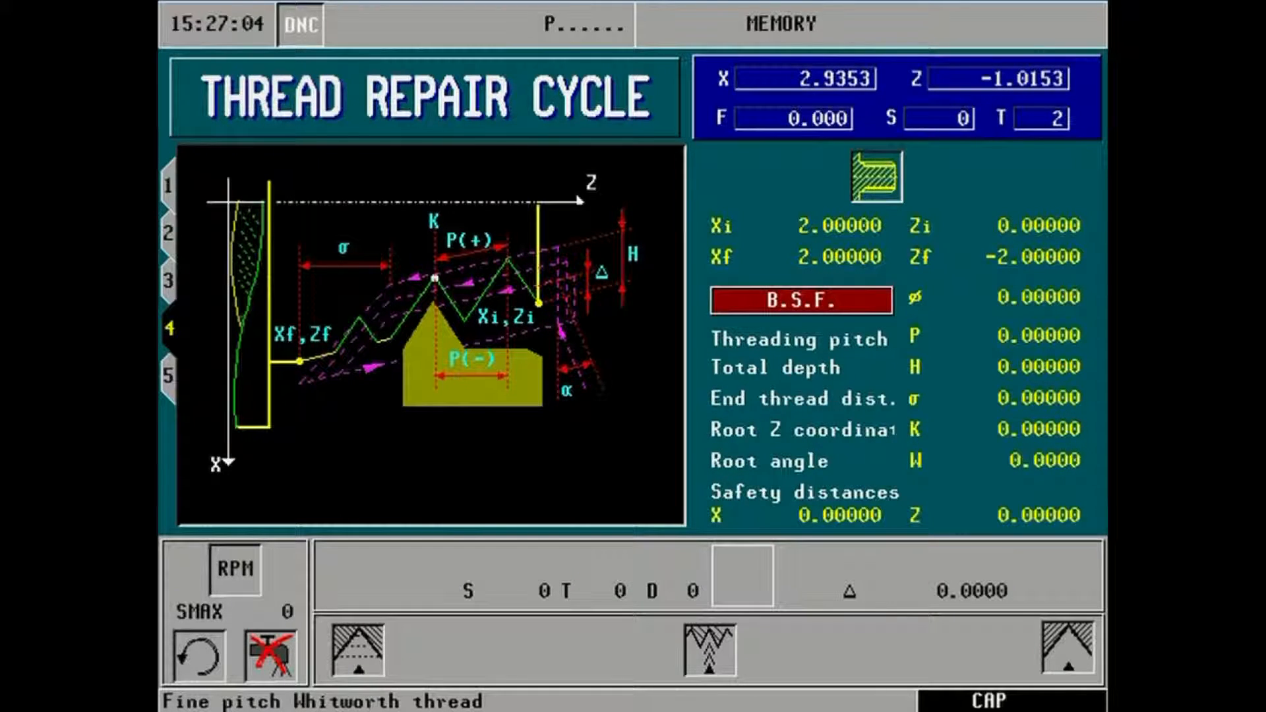
key("F1")
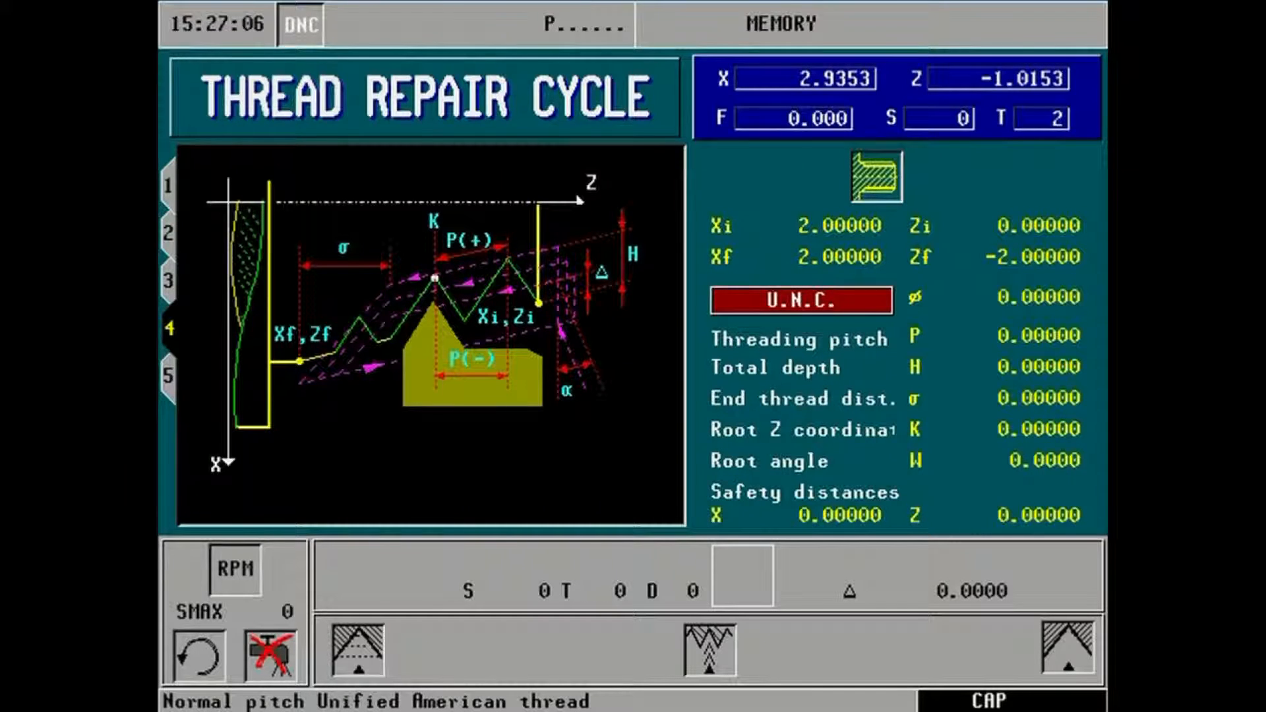
key("F1")
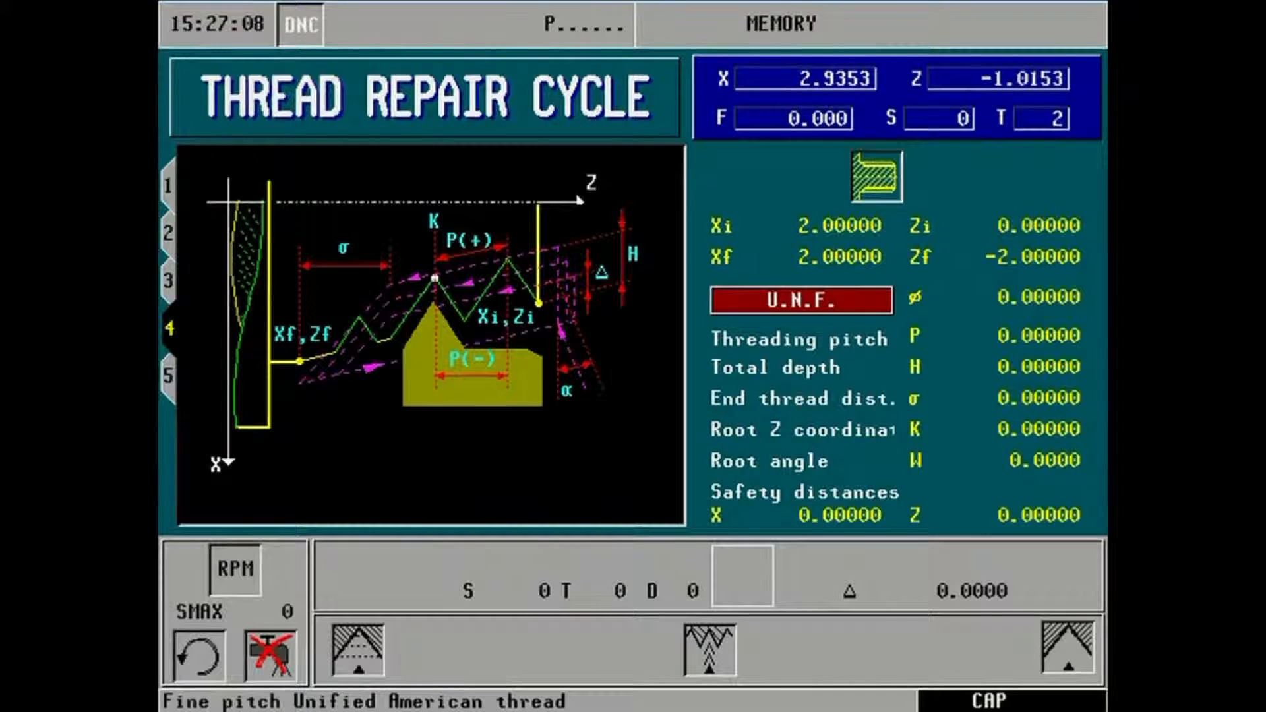
key("F1")
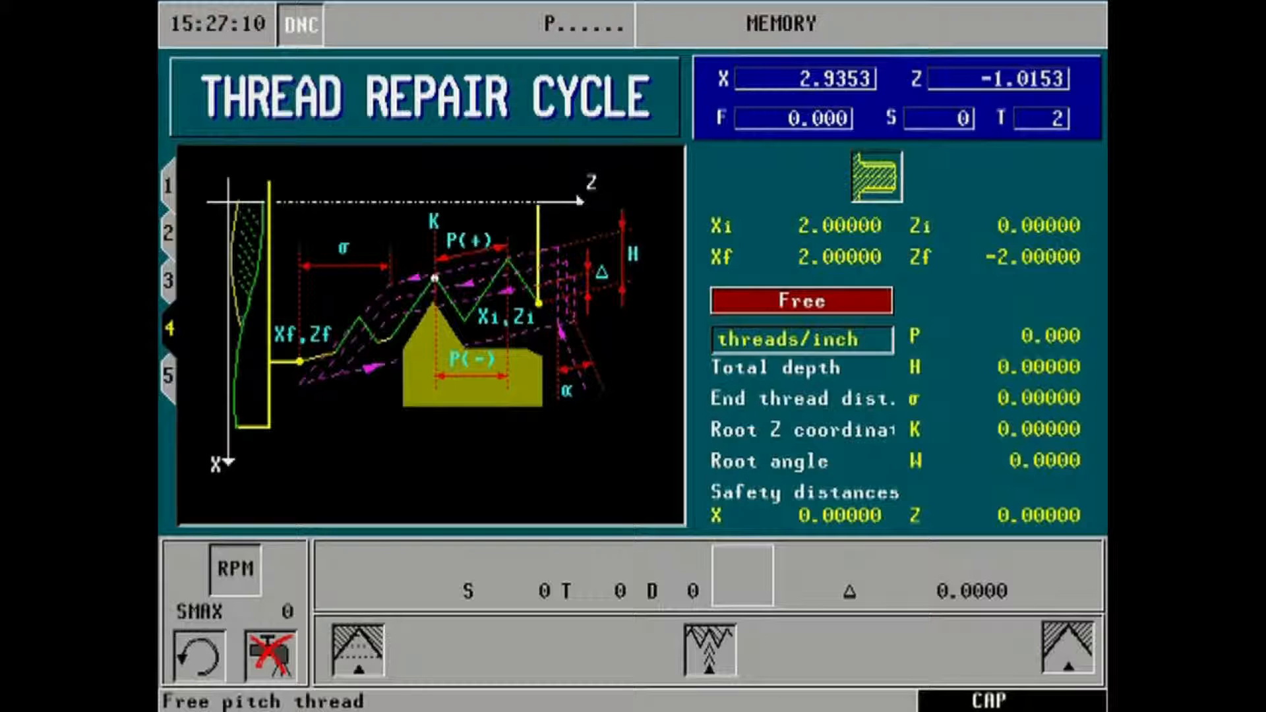
key("Down")
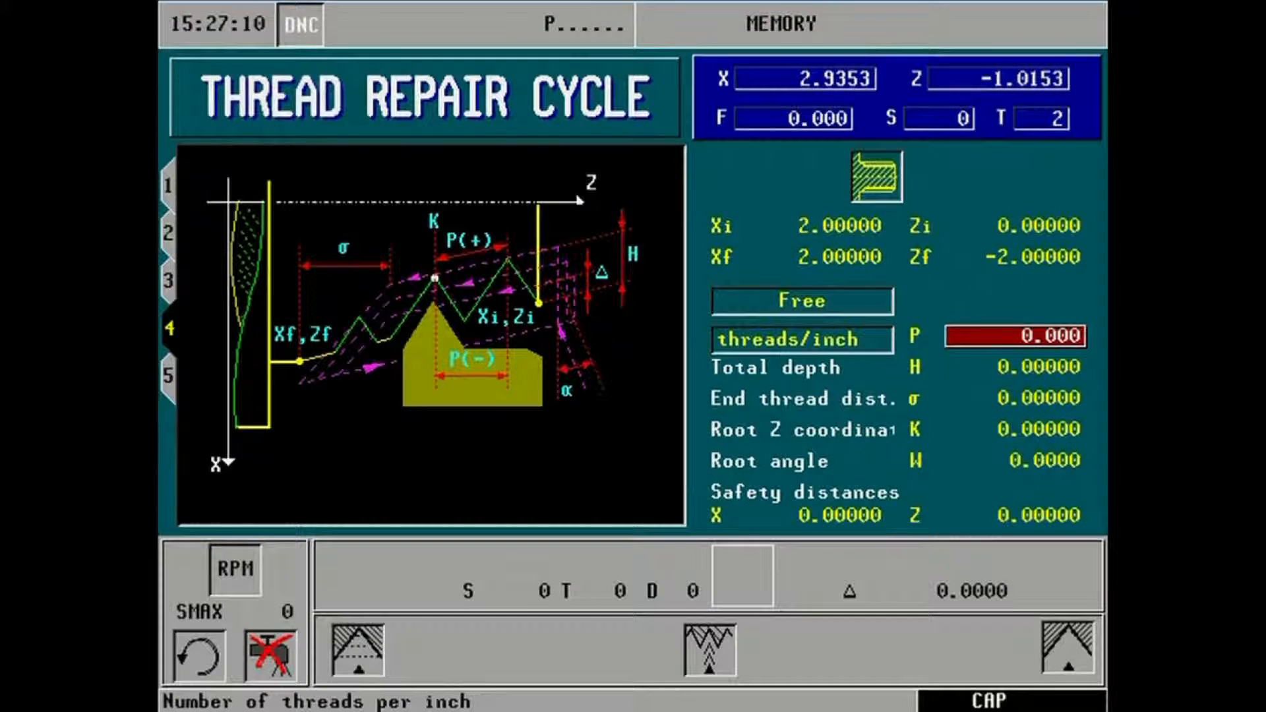
type("8")
Set pitch to 8 threads per inch and total depth H 0.125
key("Return")
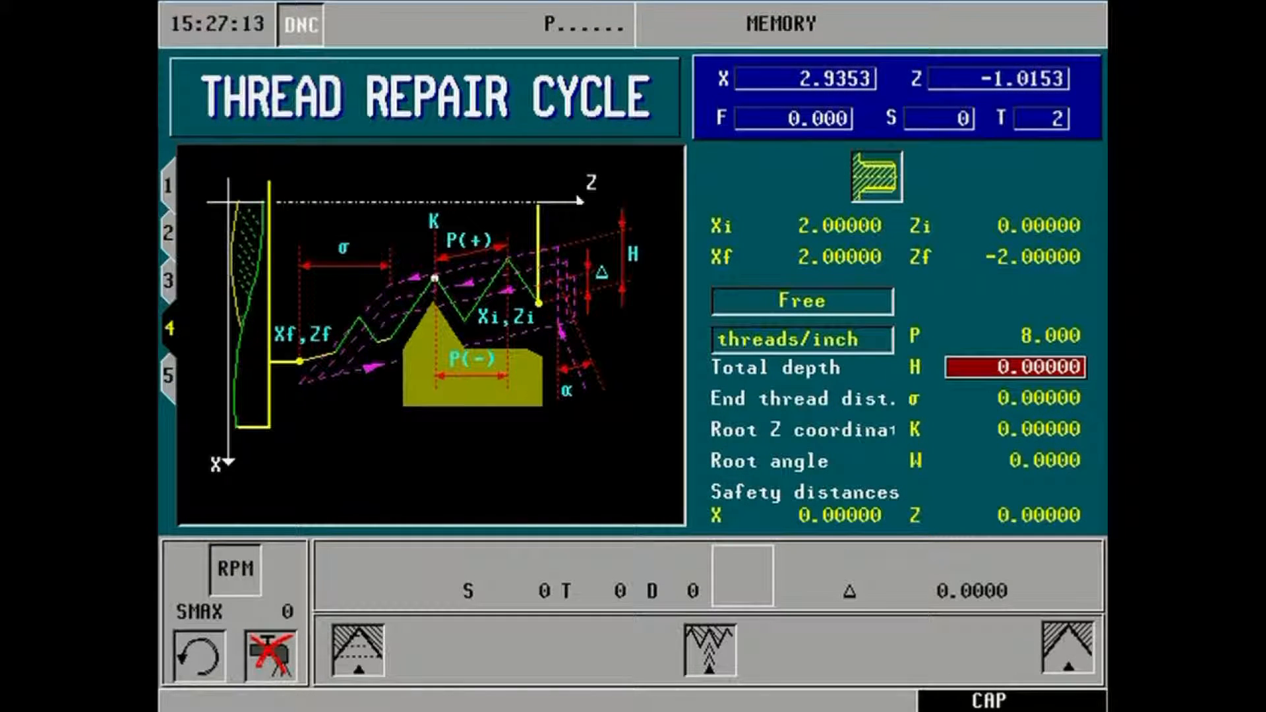
type("0.125")
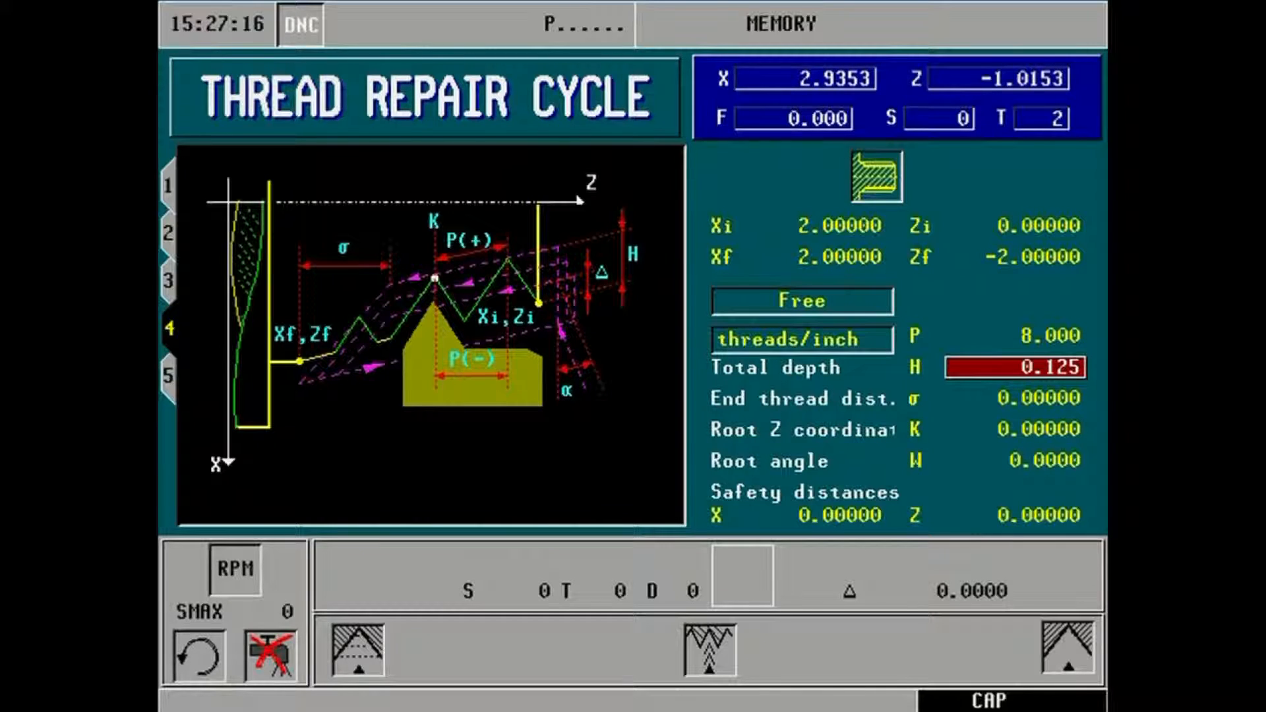
key("Return")
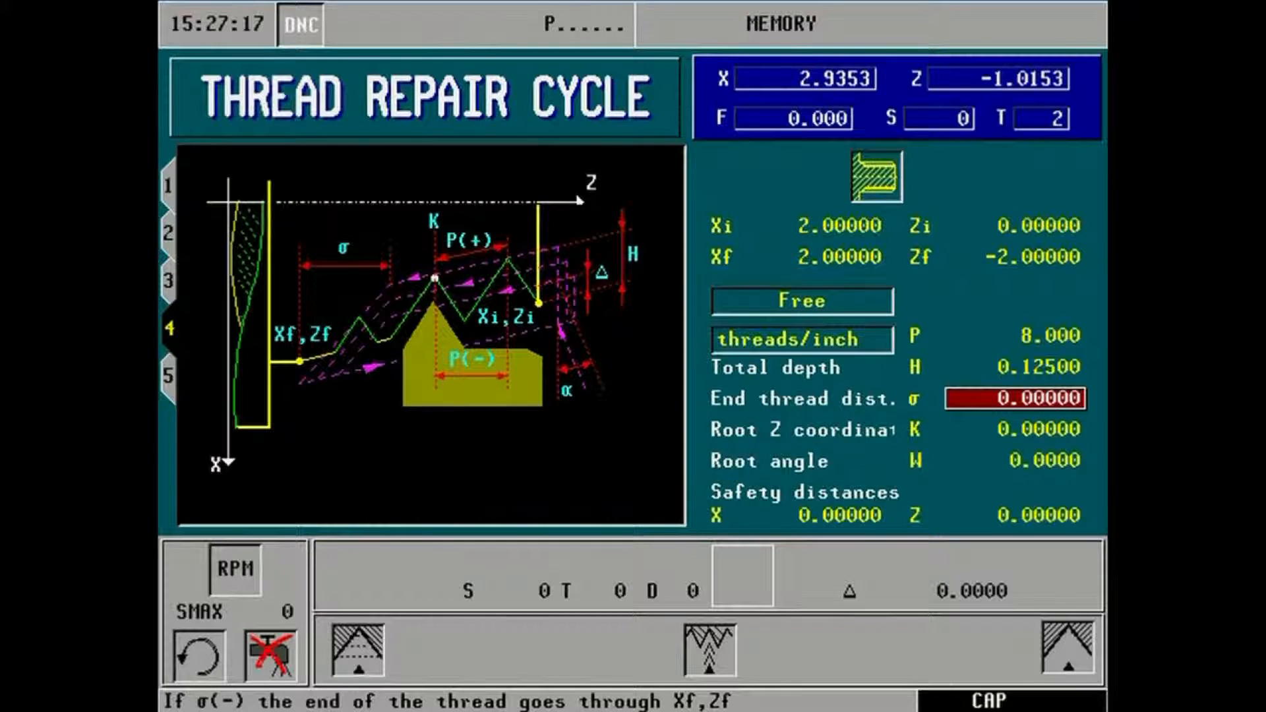
type("0.")
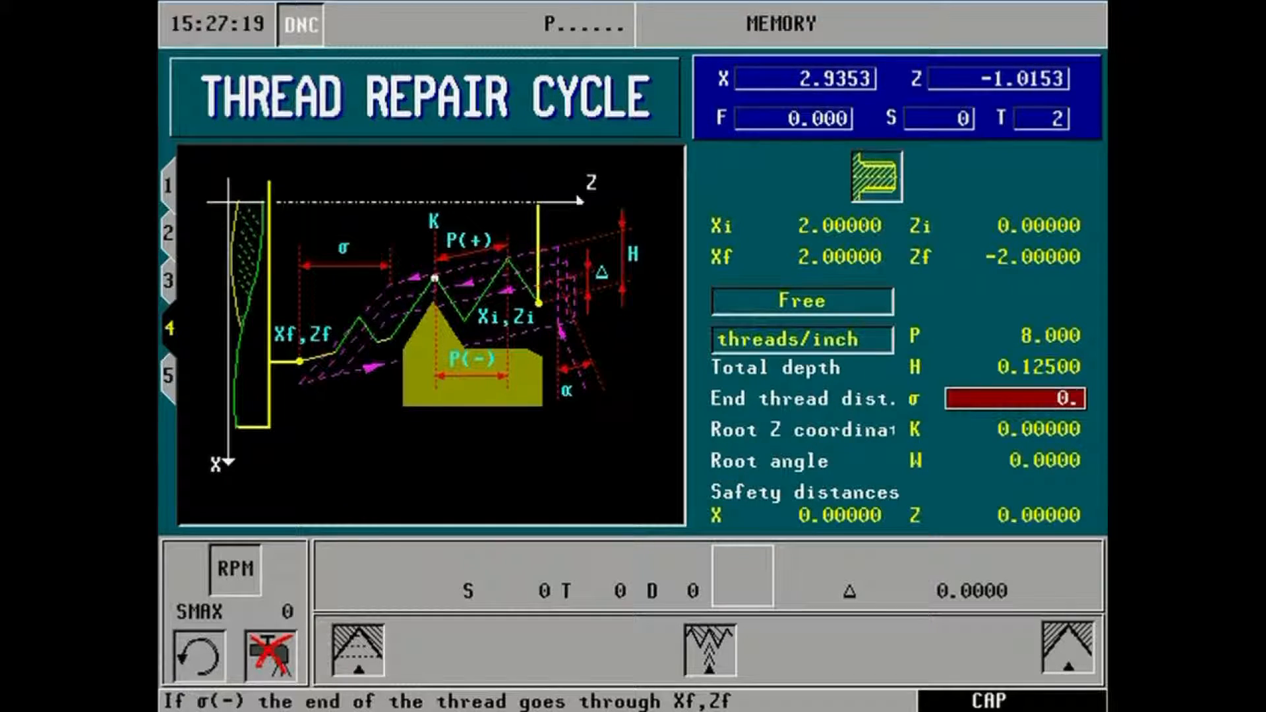
type("125")
Set end thread distance 0.125 and root angle W -112.0606
key("Return")
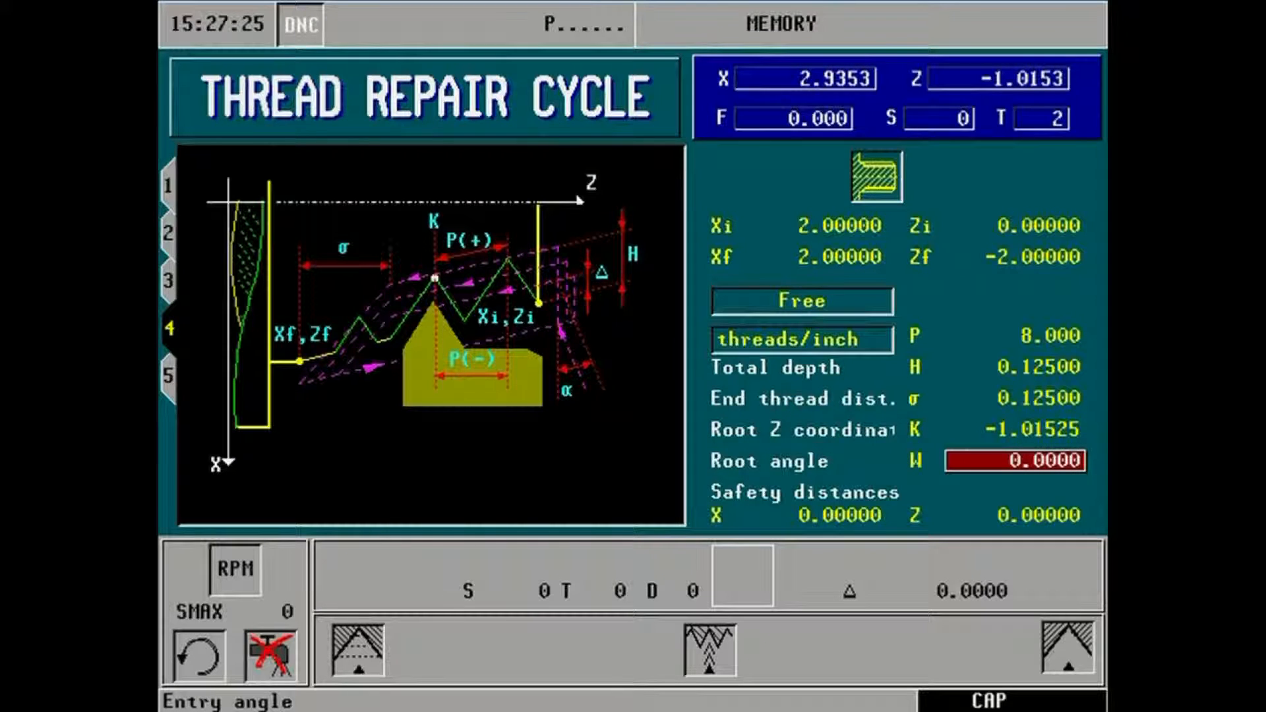
type("-112.0606")
key("Return")
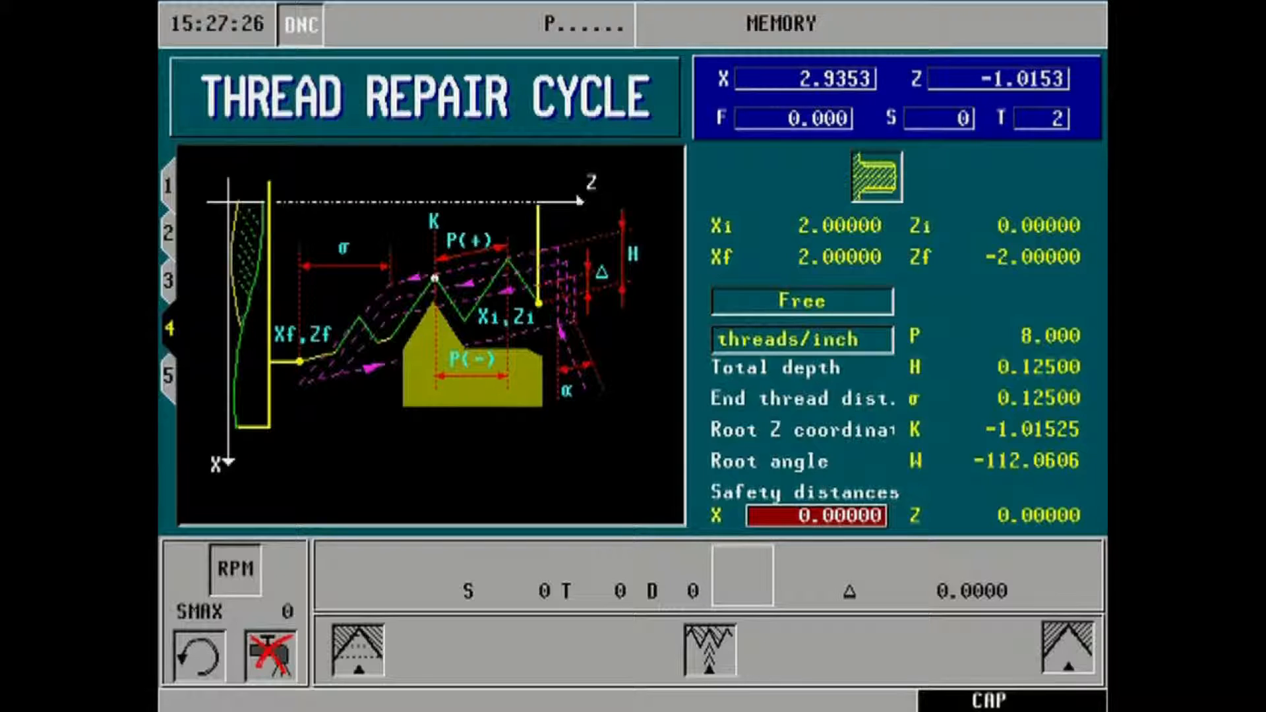
type("0.25")
Set X and Z safety distances 0.25, SMAX 500 and clockwise spindle turning
key("Return")
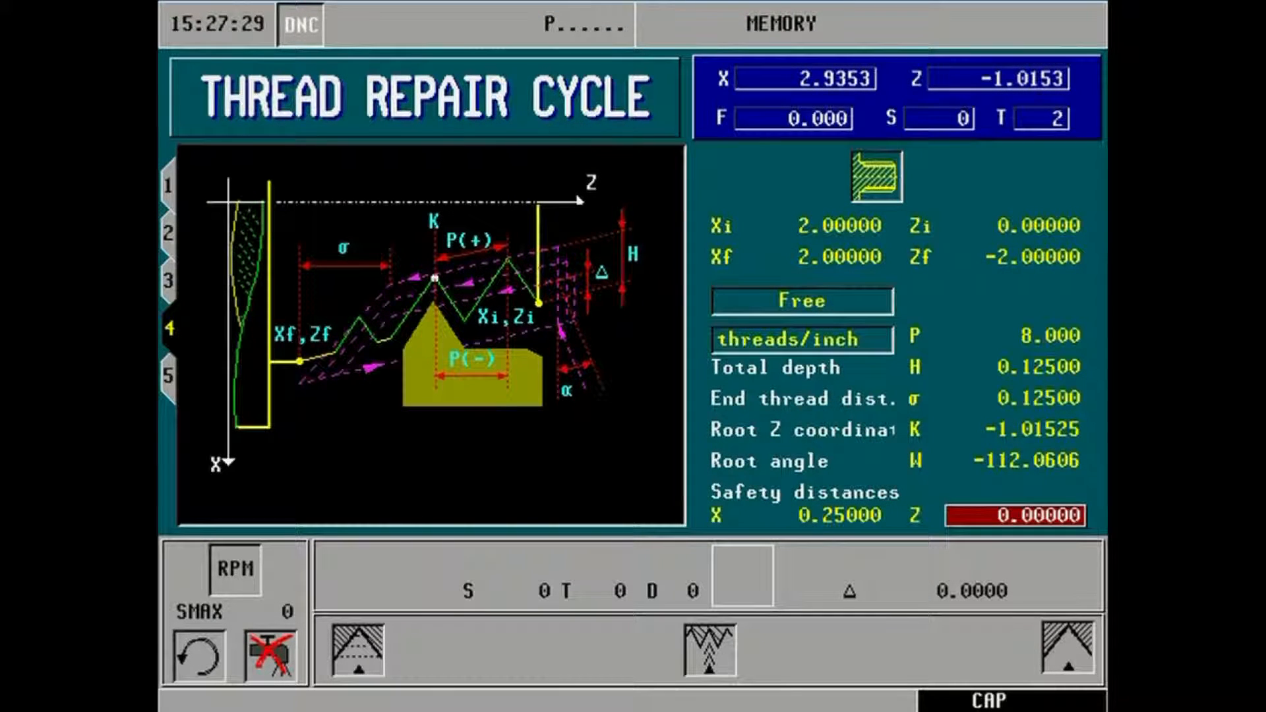
type("0.25")
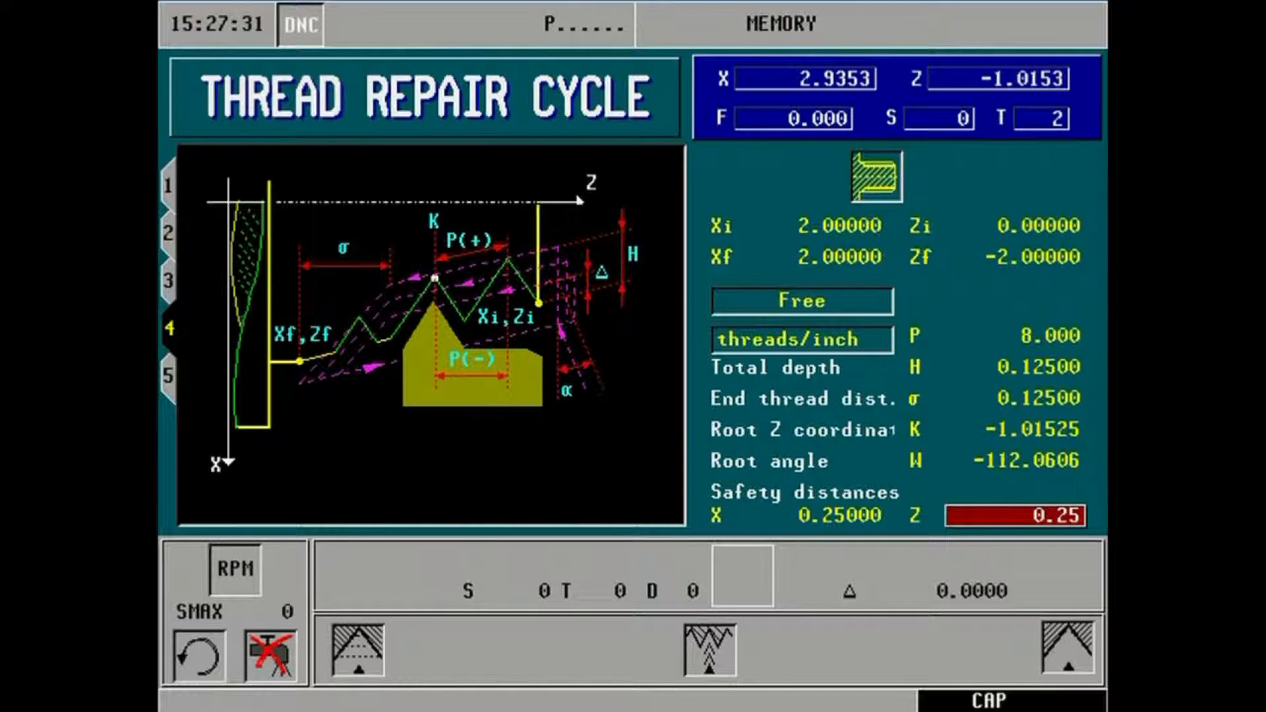
key("Return")
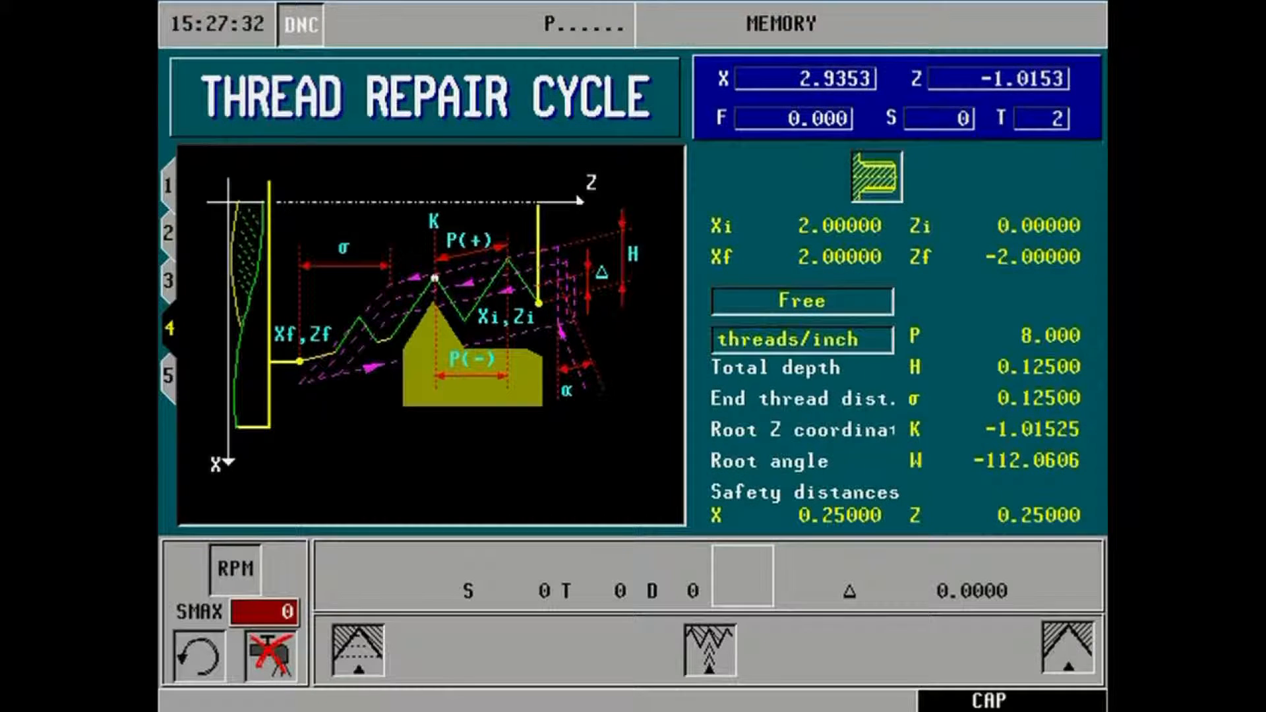
type("500")
key("Return")
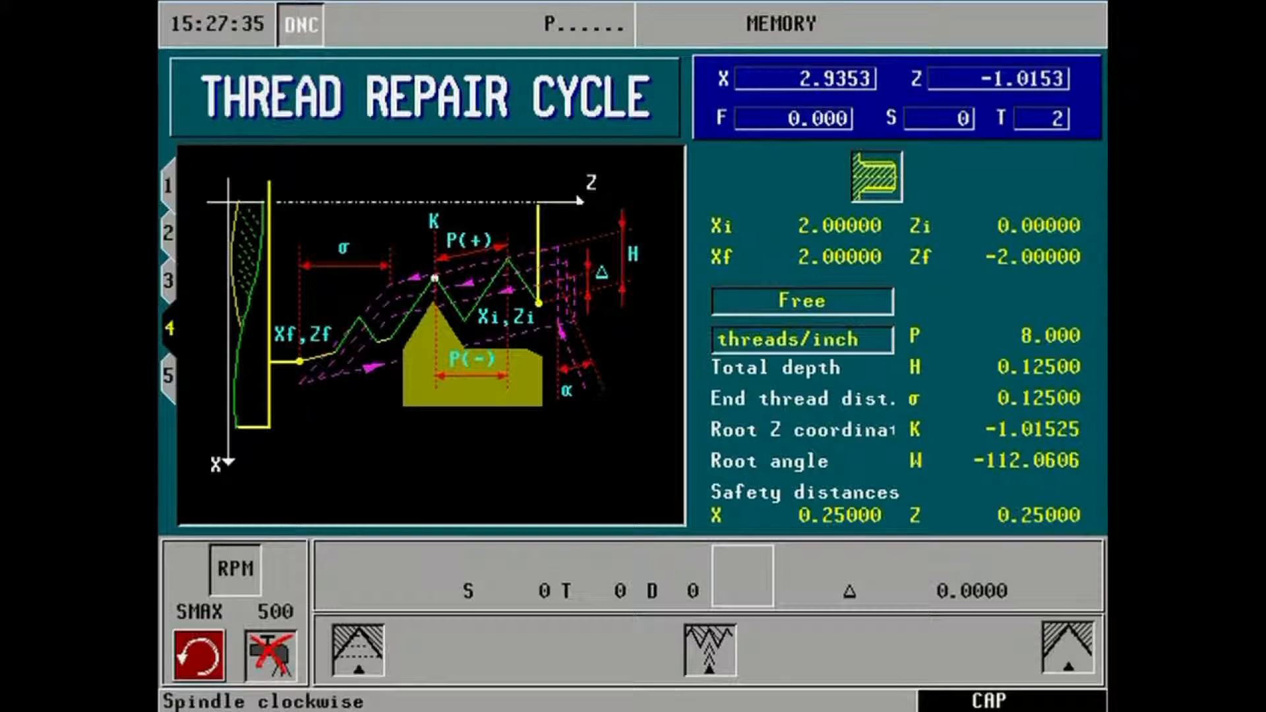
key("space")
Leave coolant off, set S 450, tool 2, offset 2 and maximum increment 0.025
key("Right")
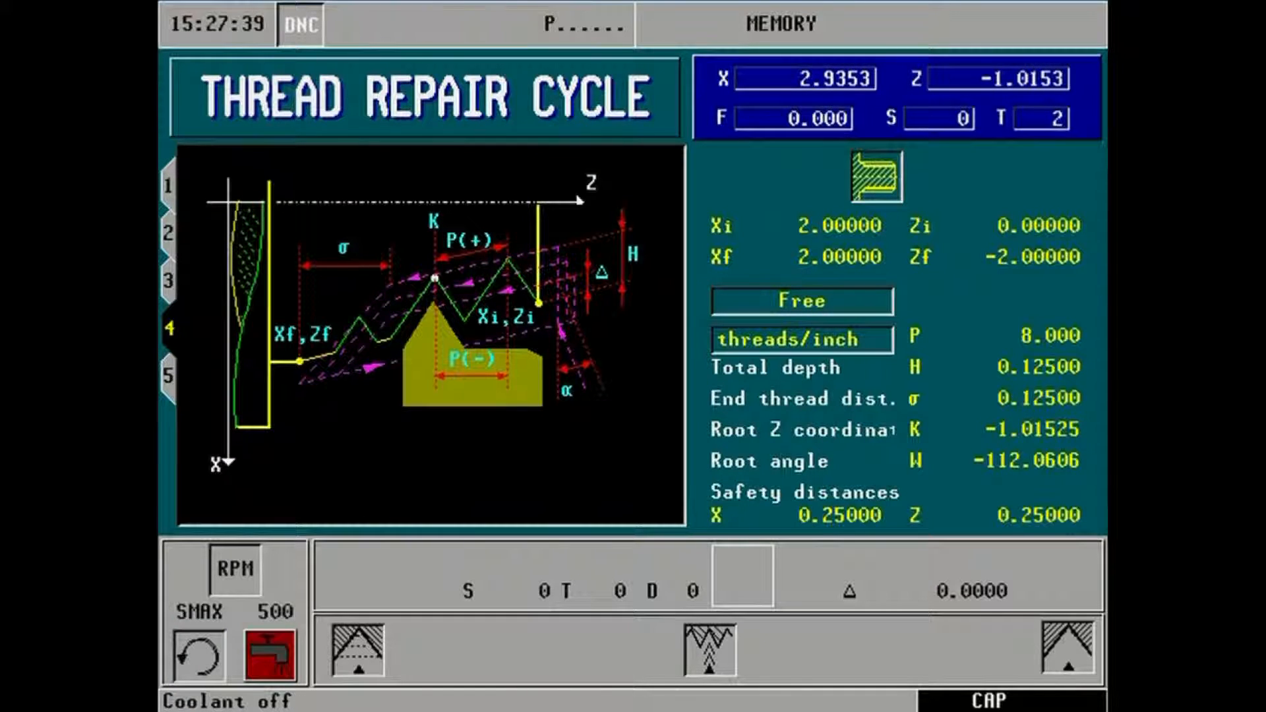
key("space")
key("space")
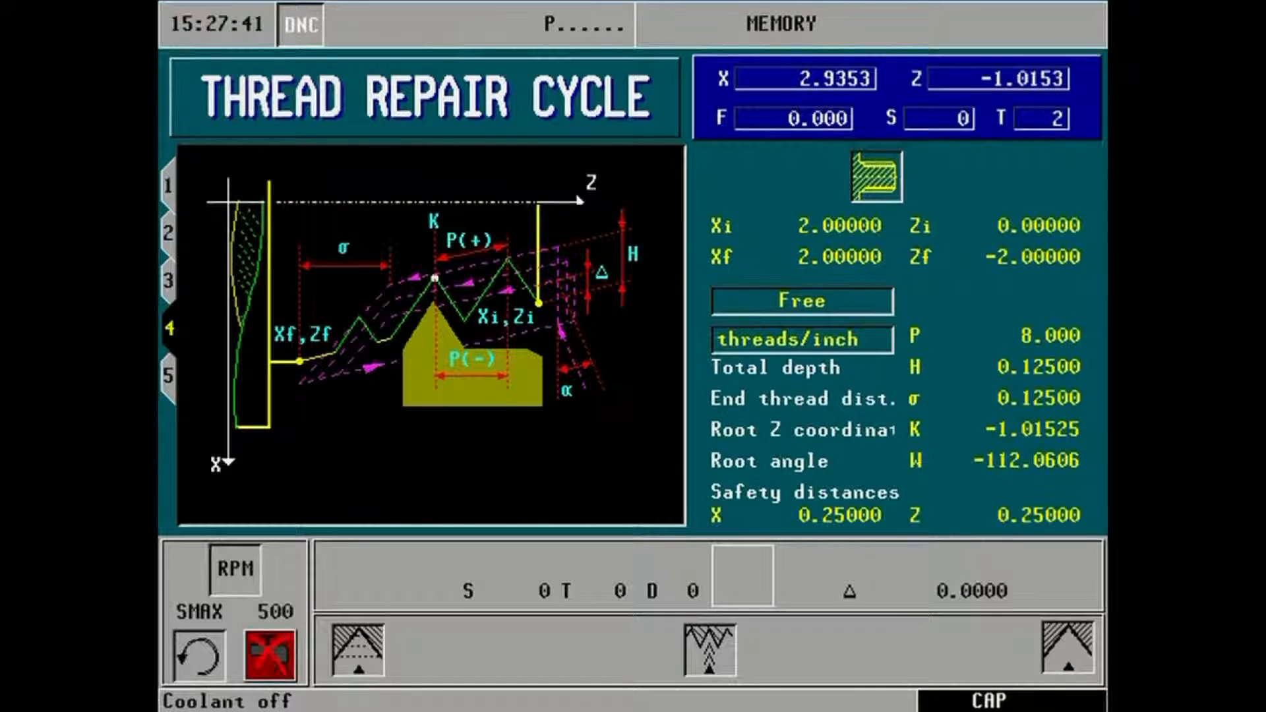
key("Up")
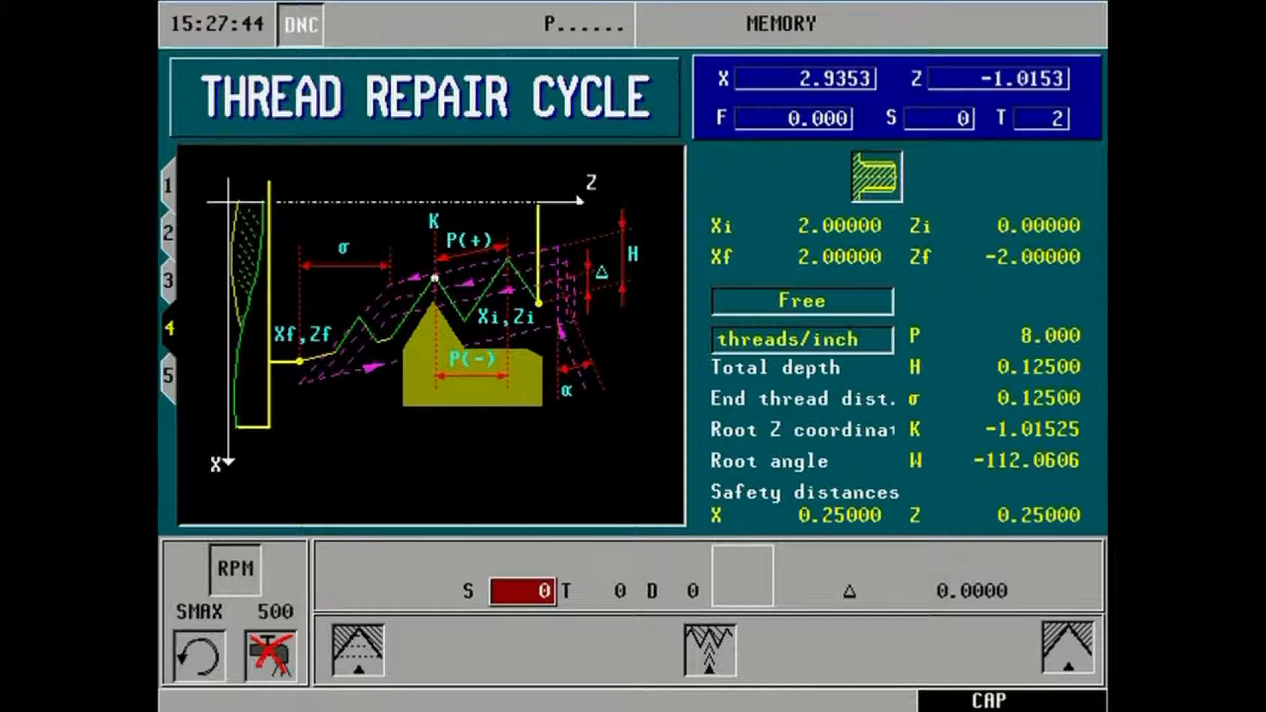
type("450")
key("Return")
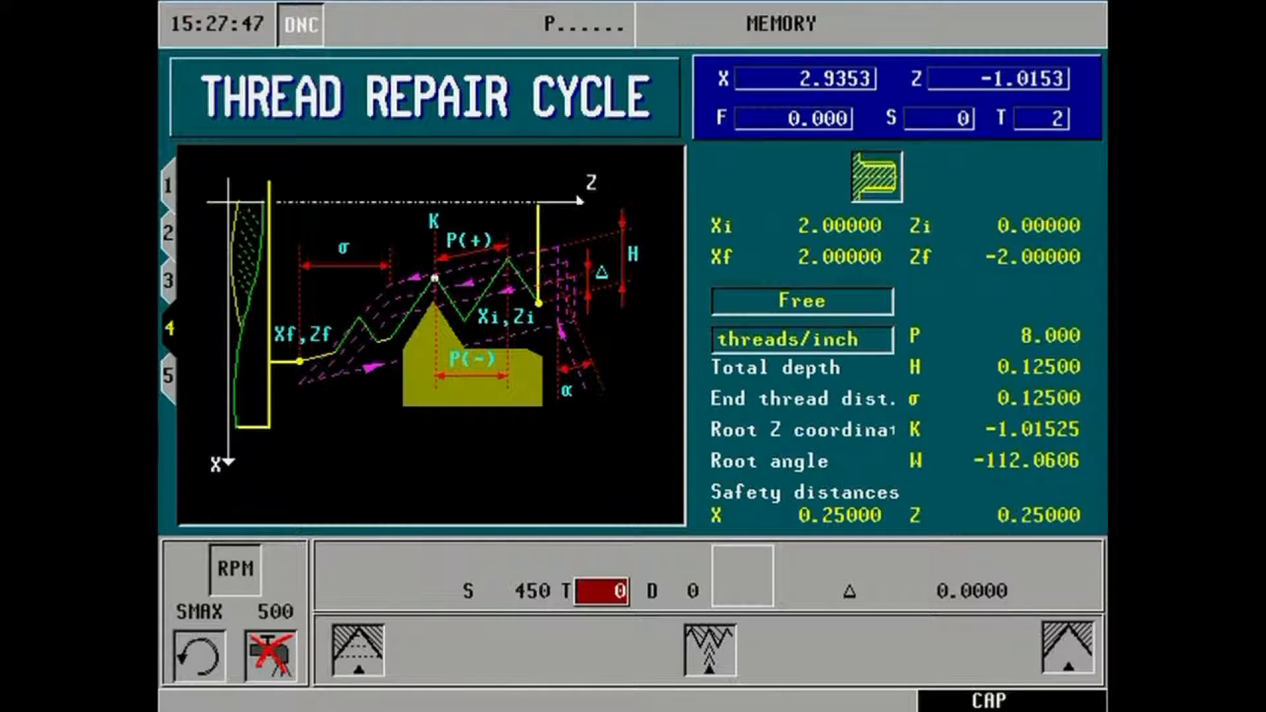
type("2")
key("Return")
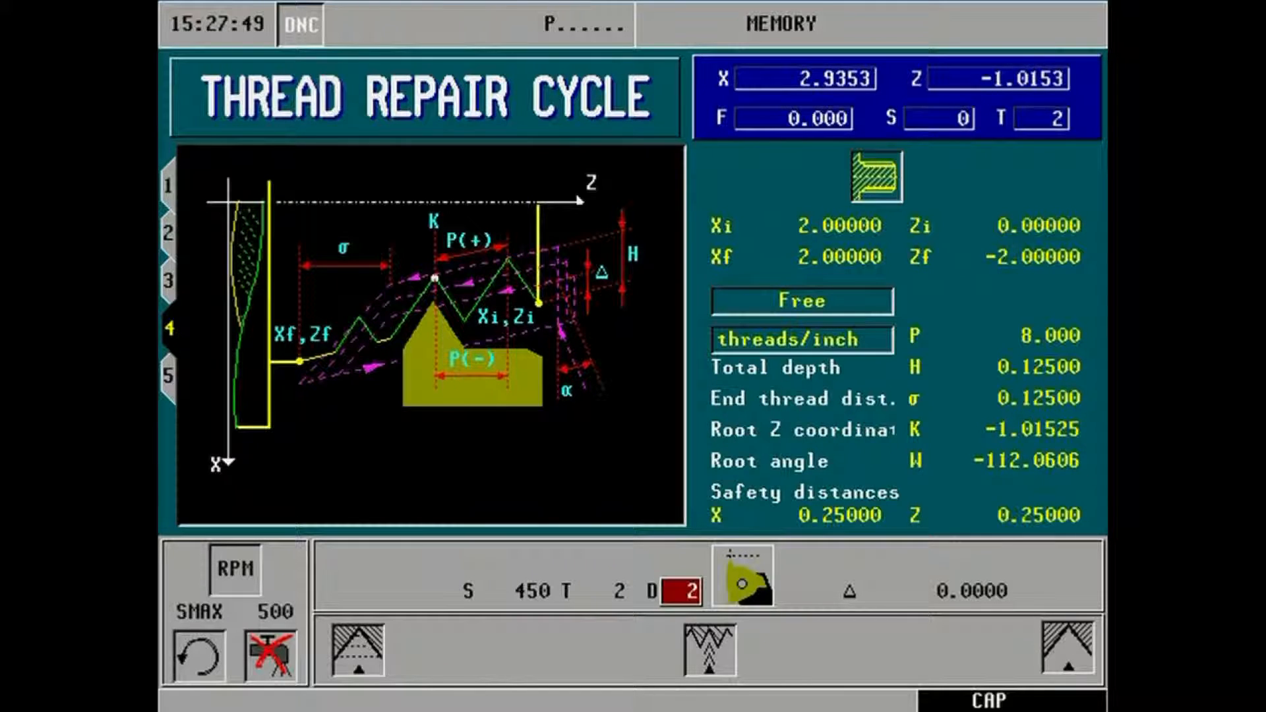
key("Return")
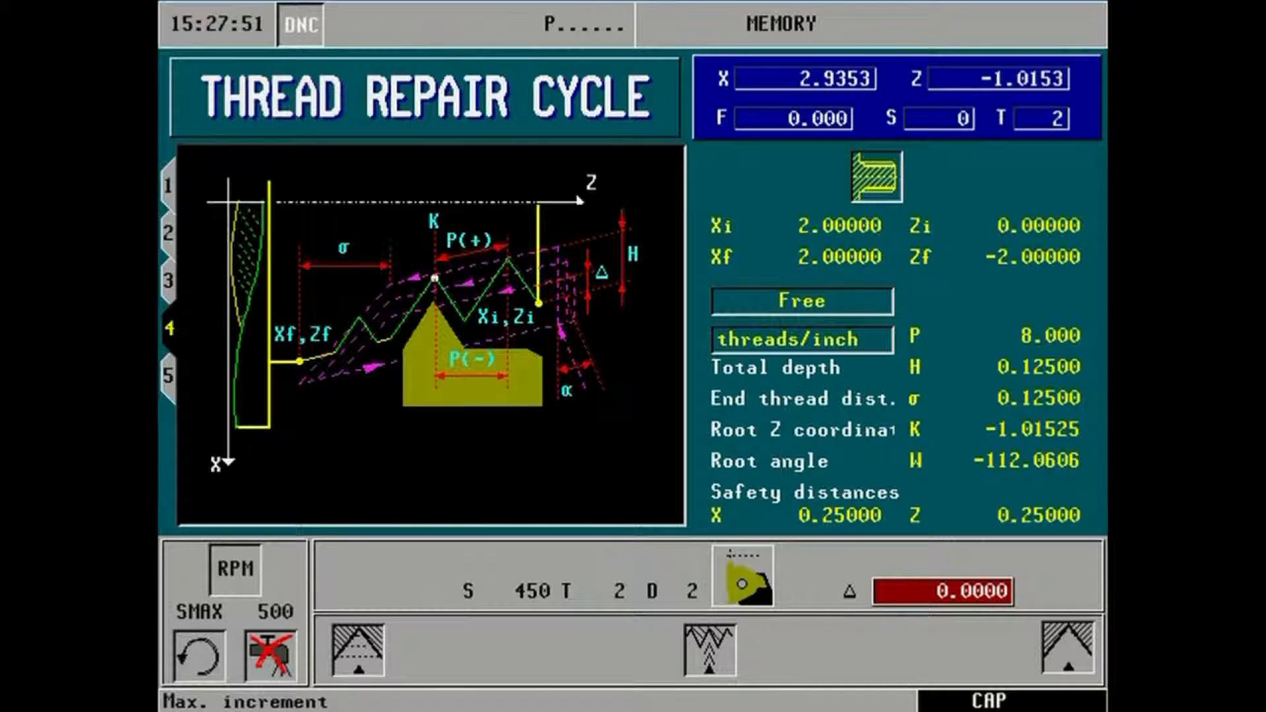
type("0.025")
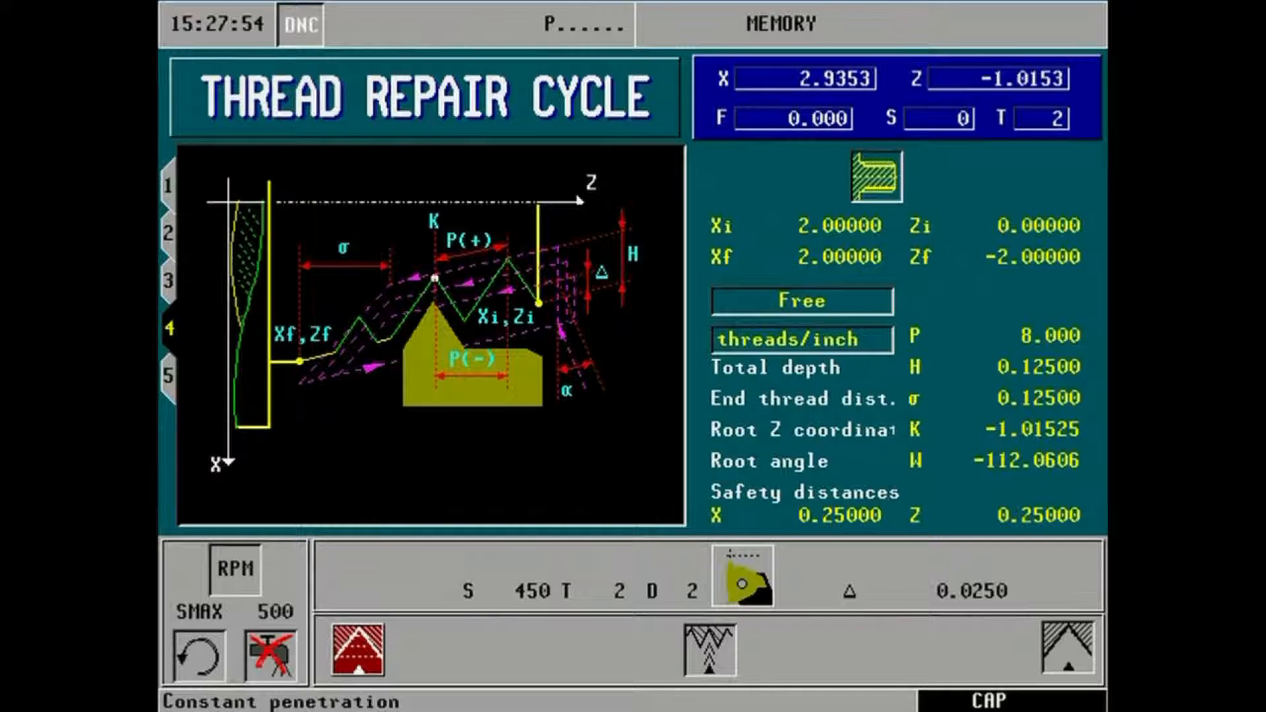
key("Return")
Toggle the icons to keep constant radial penetration without repeating the last pass
key("space")
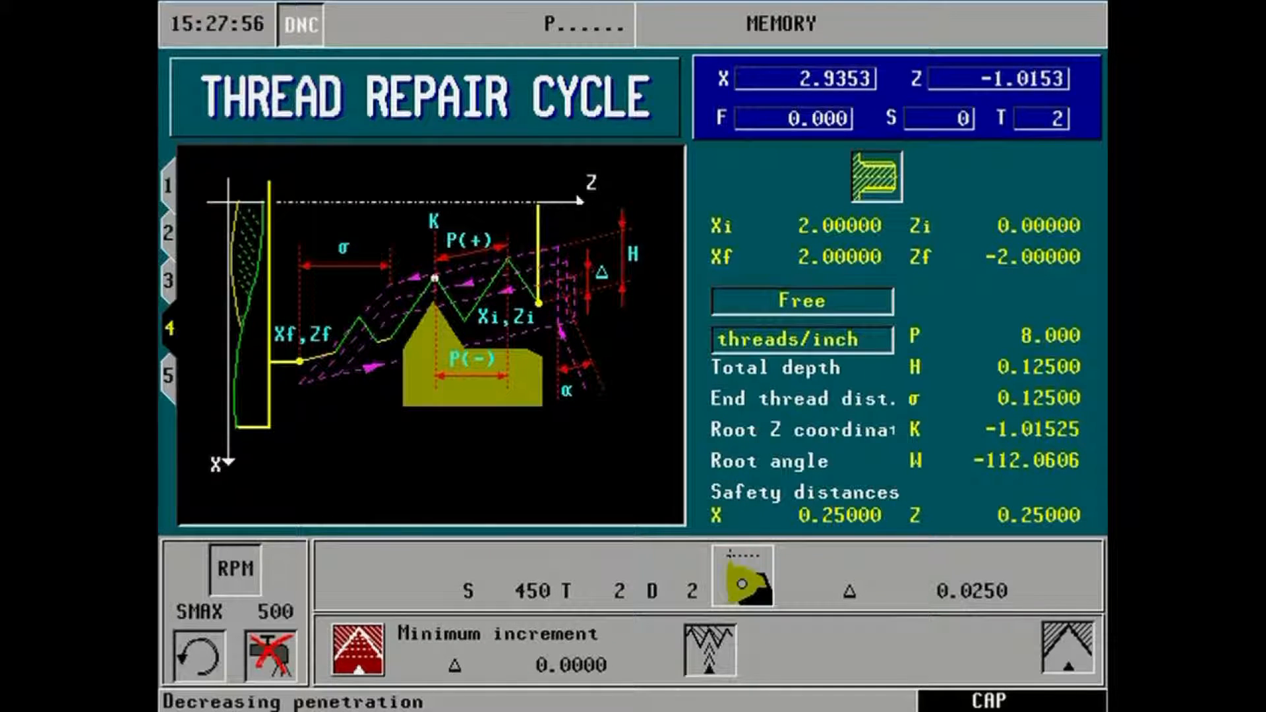
key("space")
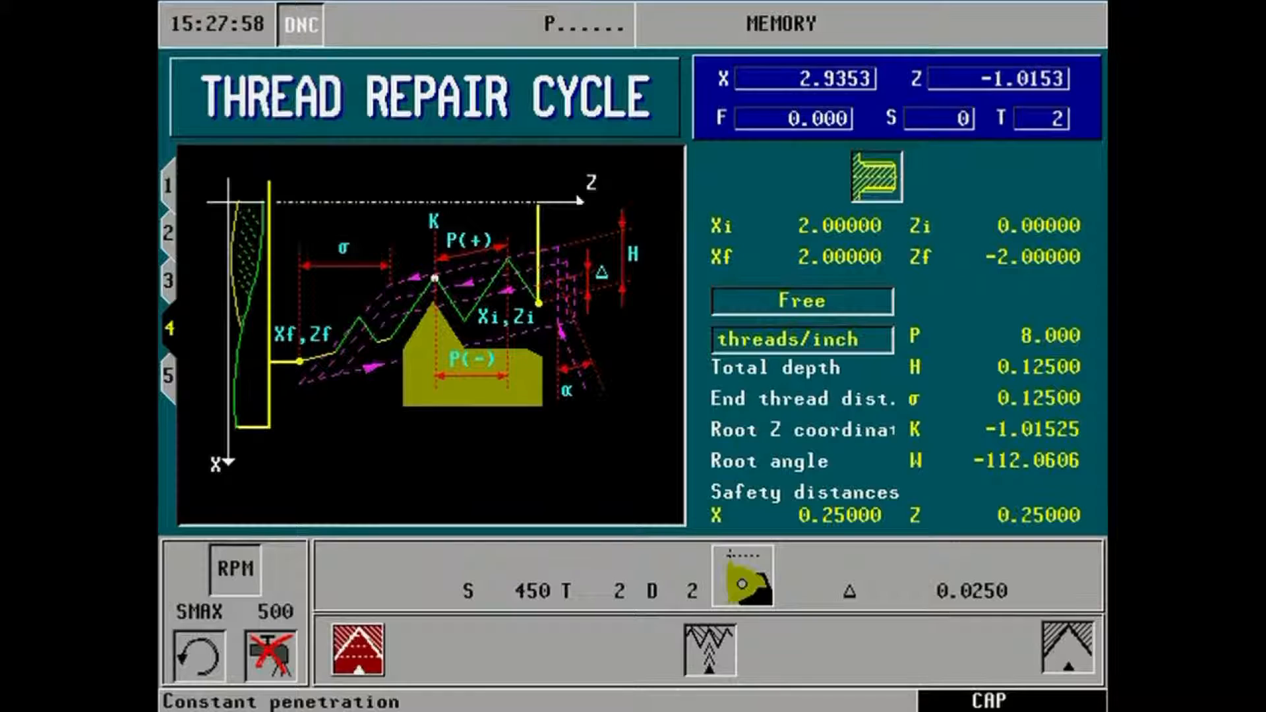
key("Down")
key("space")
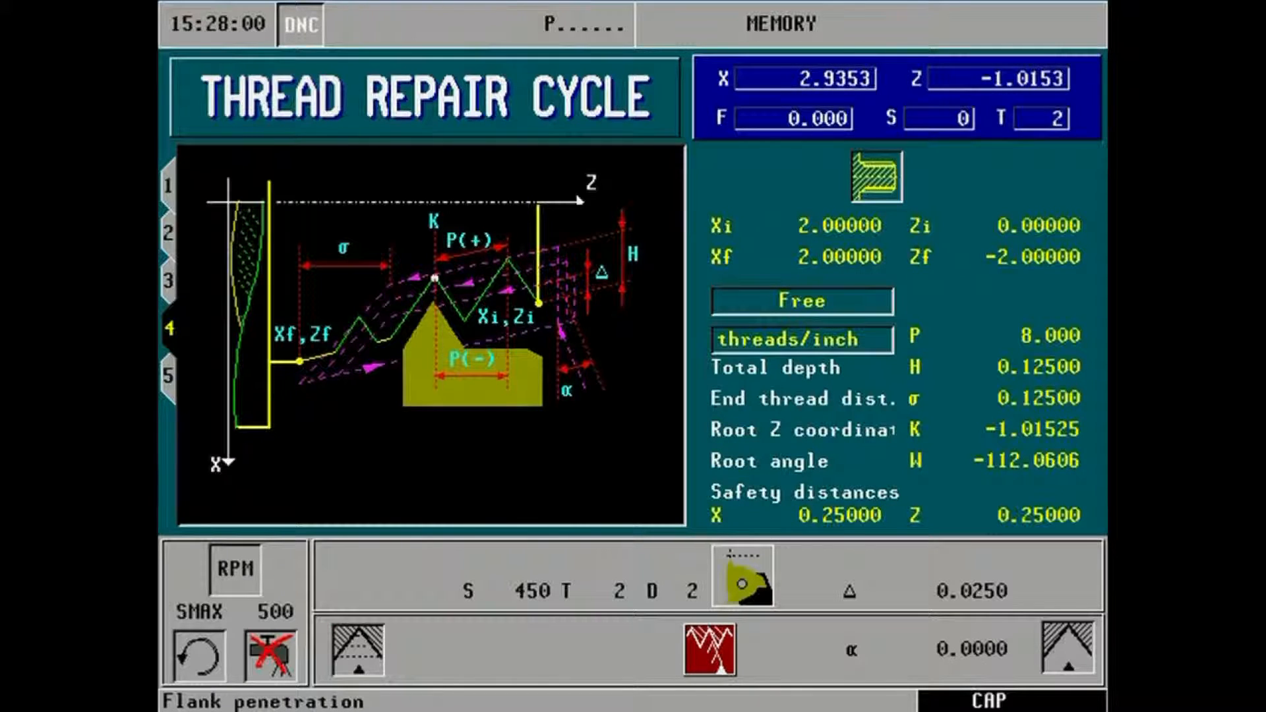
key("space")
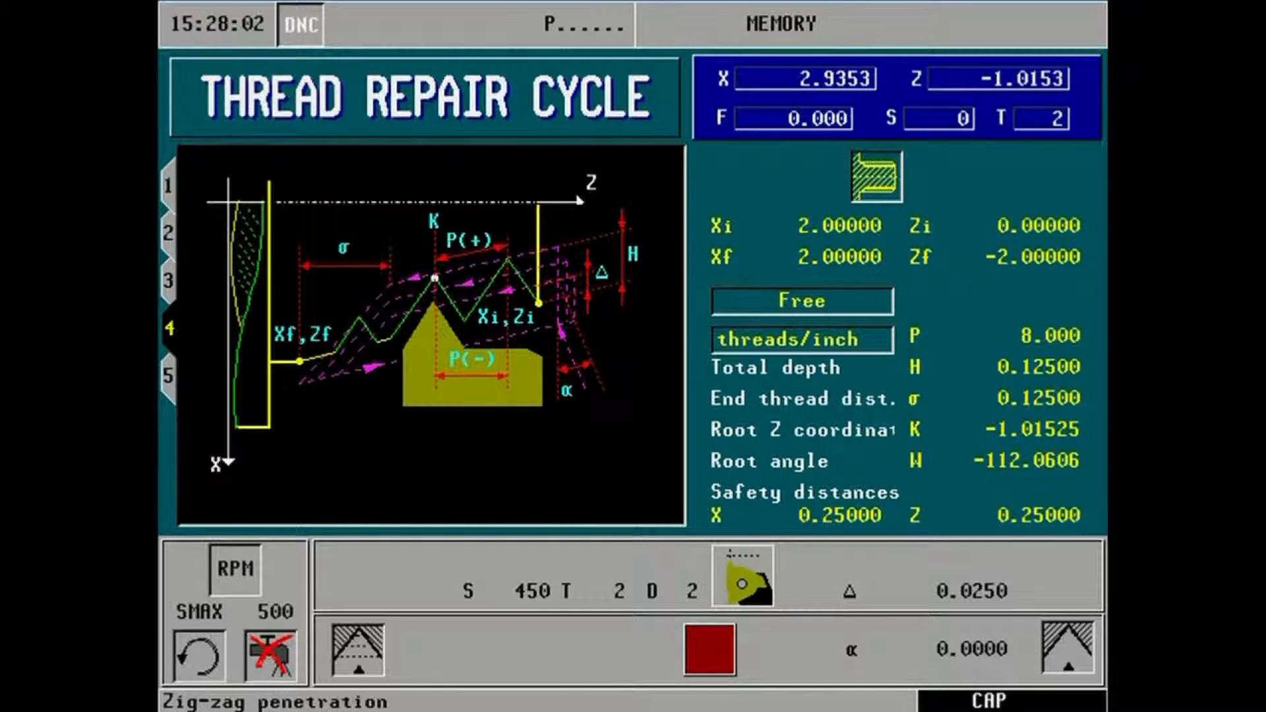
key("space")
key("Down")
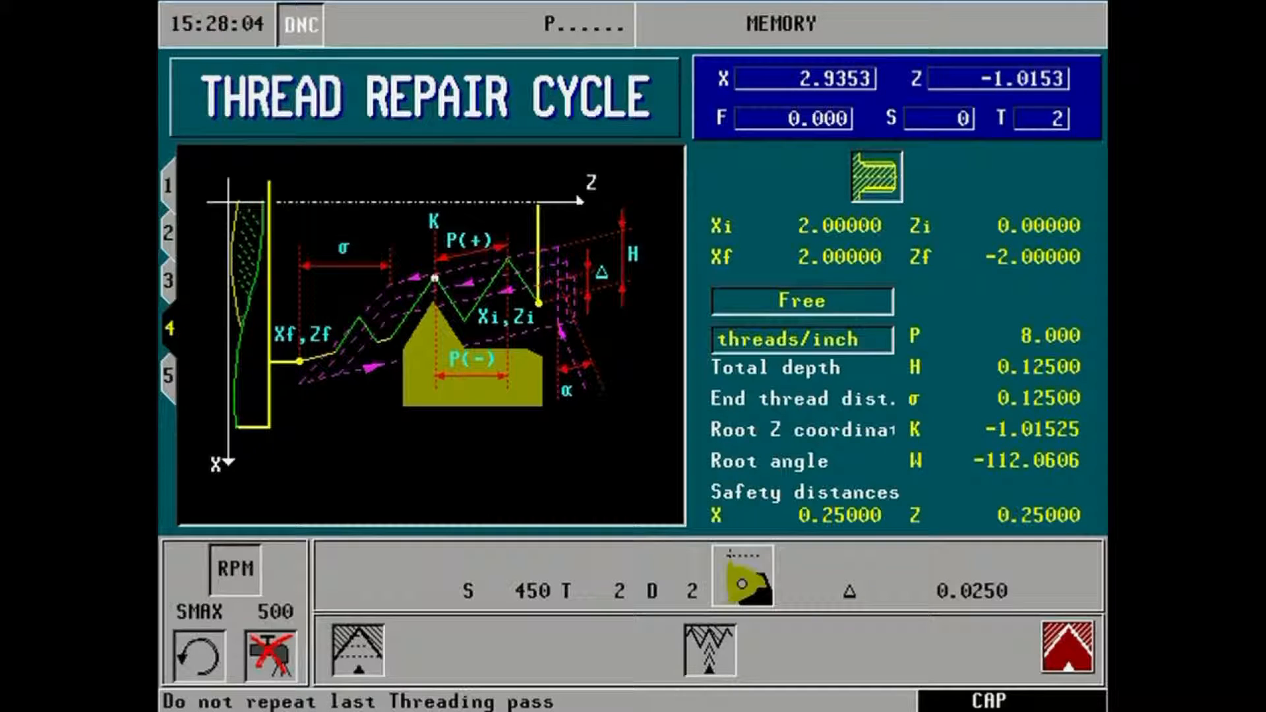
key("space")
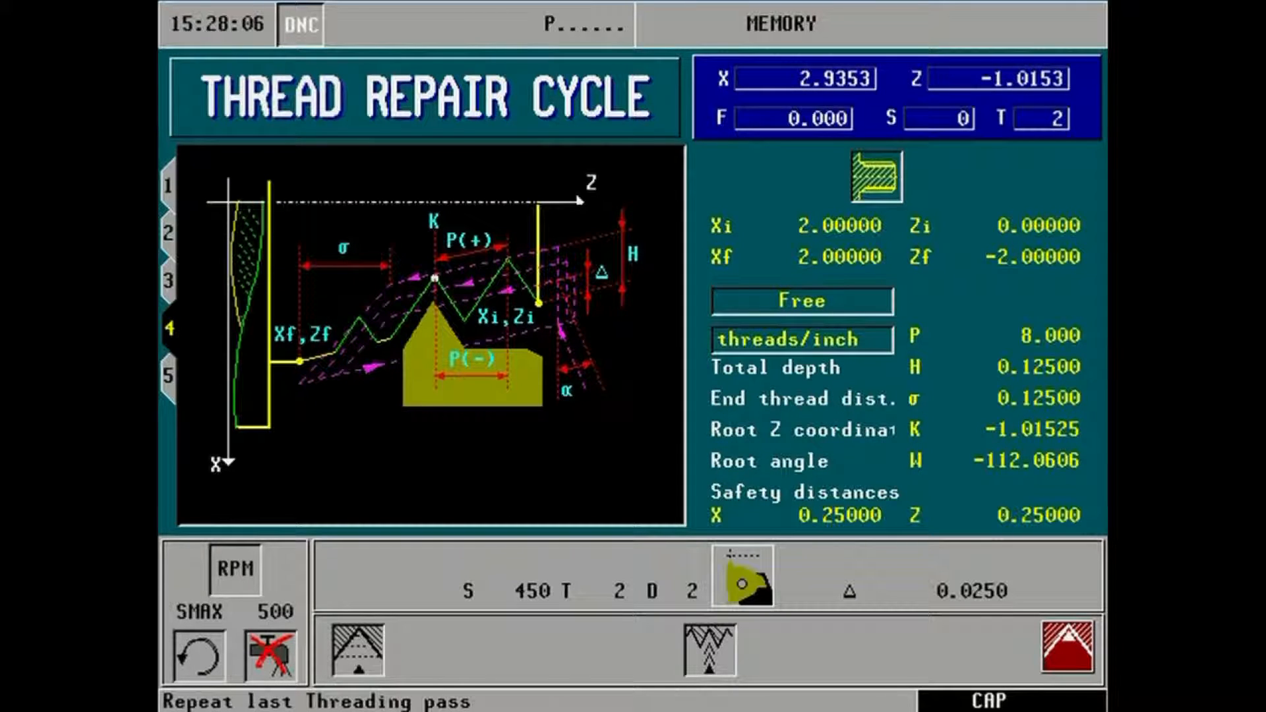
key("space")
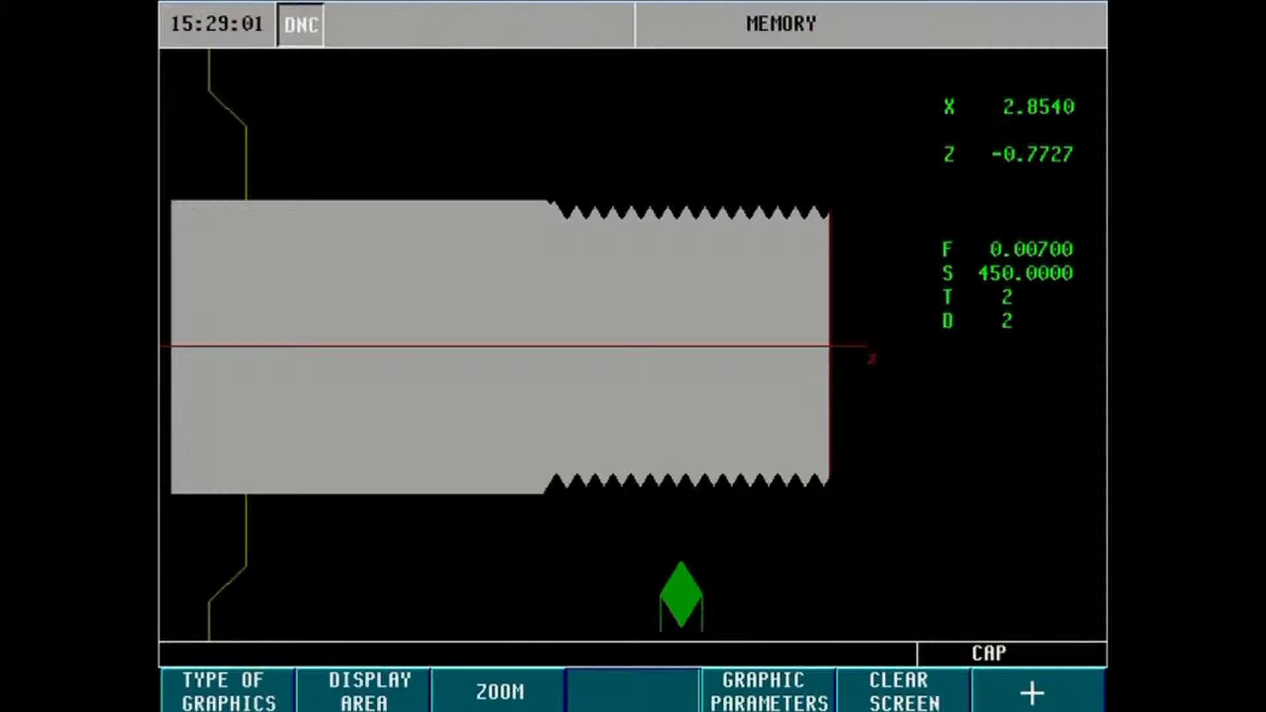
Leave the graphic simulation and return to the thread repair cycle form
key("Escape")
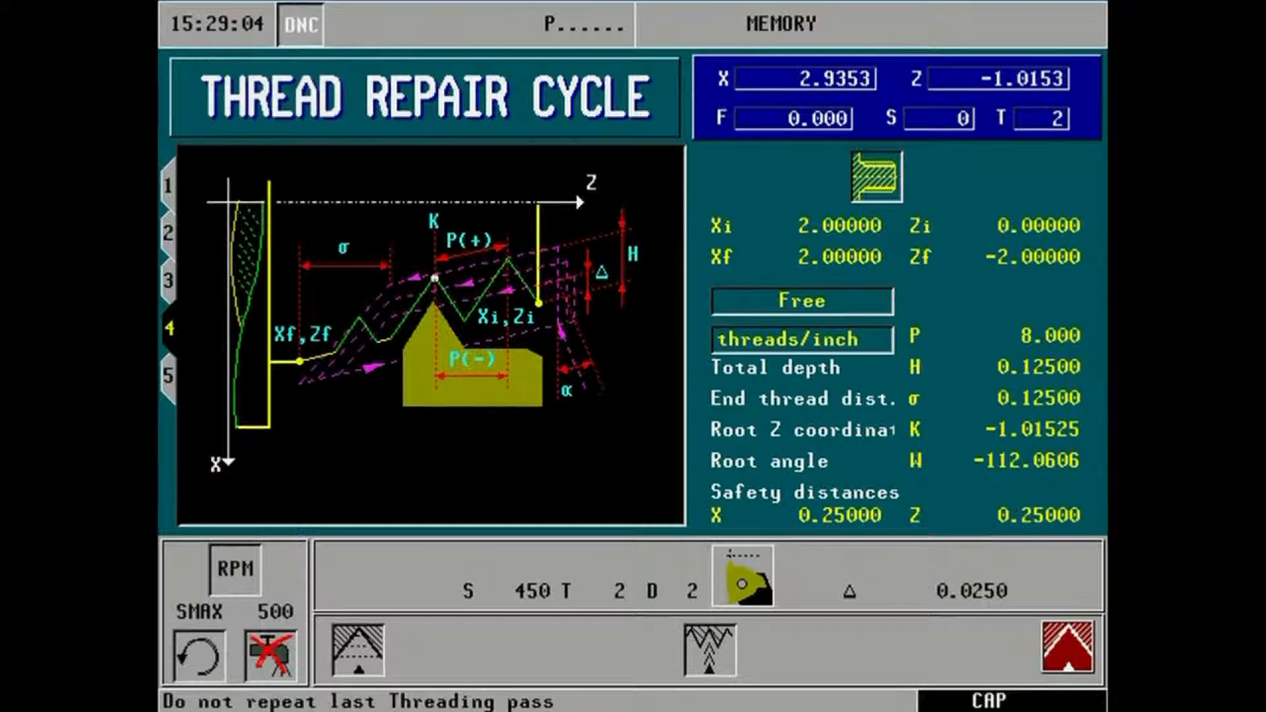